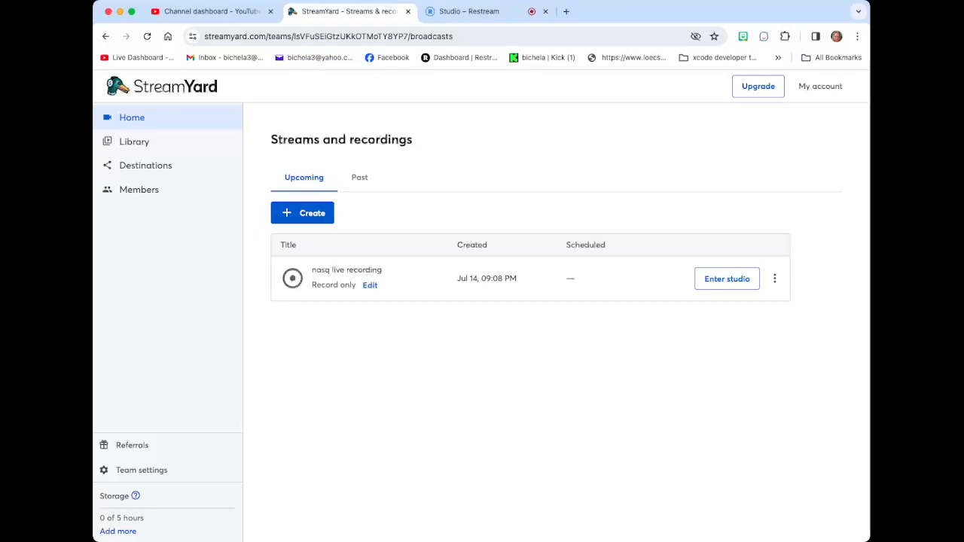
{"action": "left_click", "coordinate": [302, 213]}
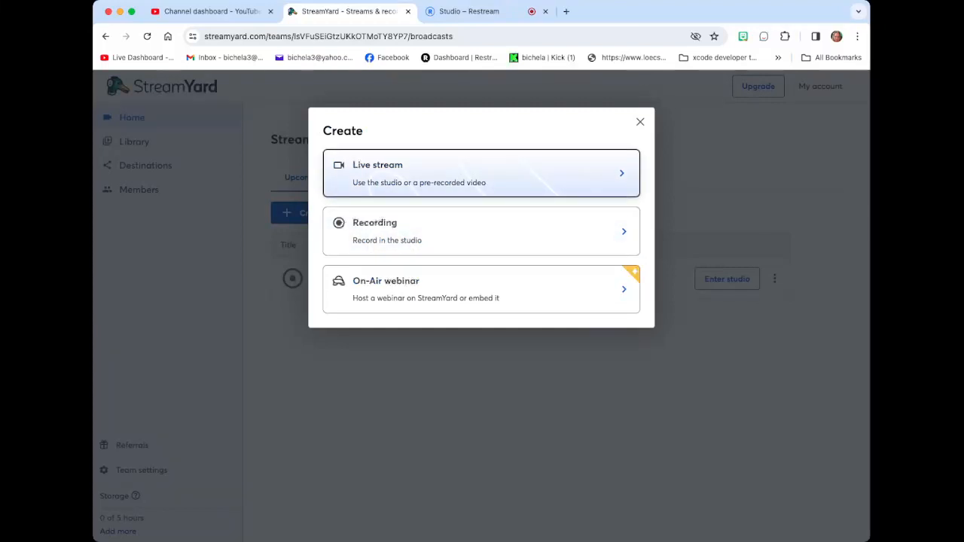
{"action": "left_click", "coordinate": [422, 173]}
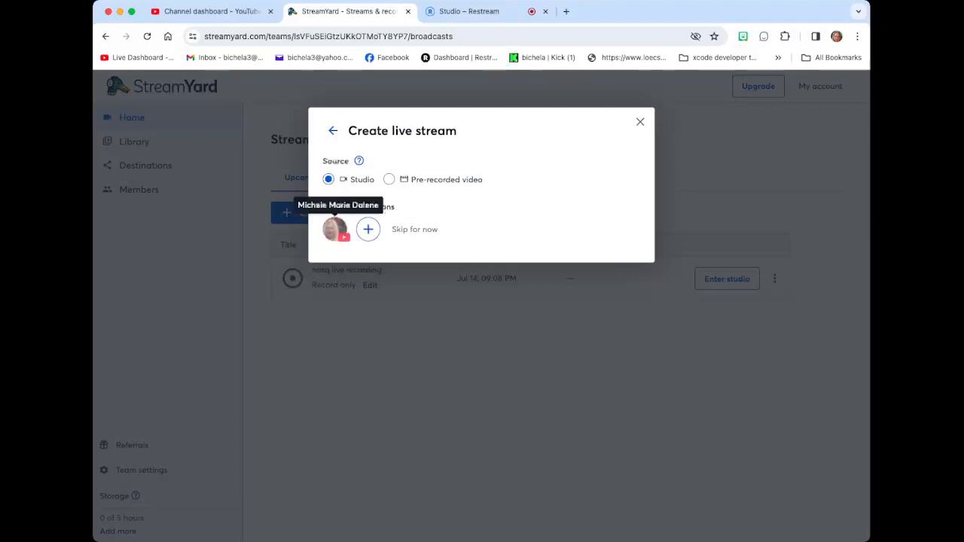
{"action": "left_click", "coordinate": [335, 229]}
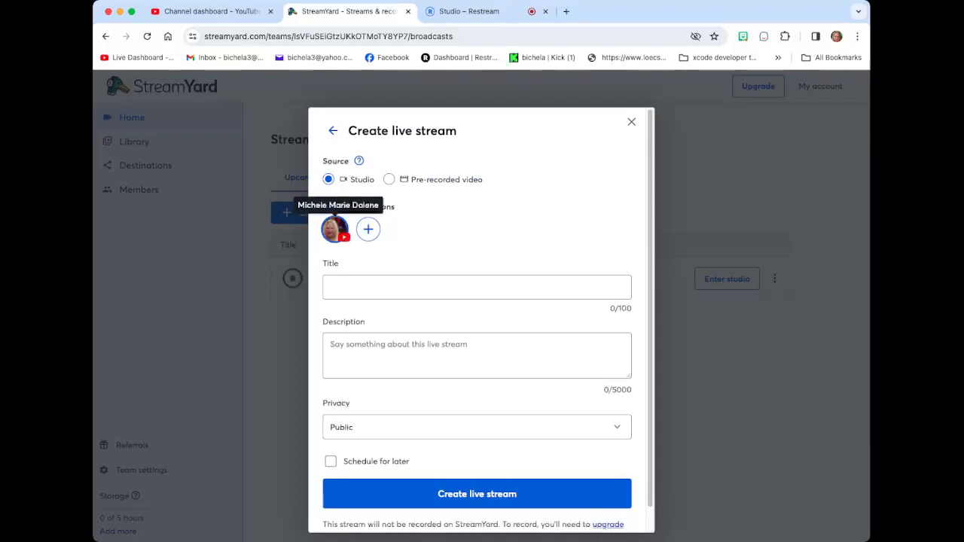
{"action": "left_click", "coordinate": [335, 229]}
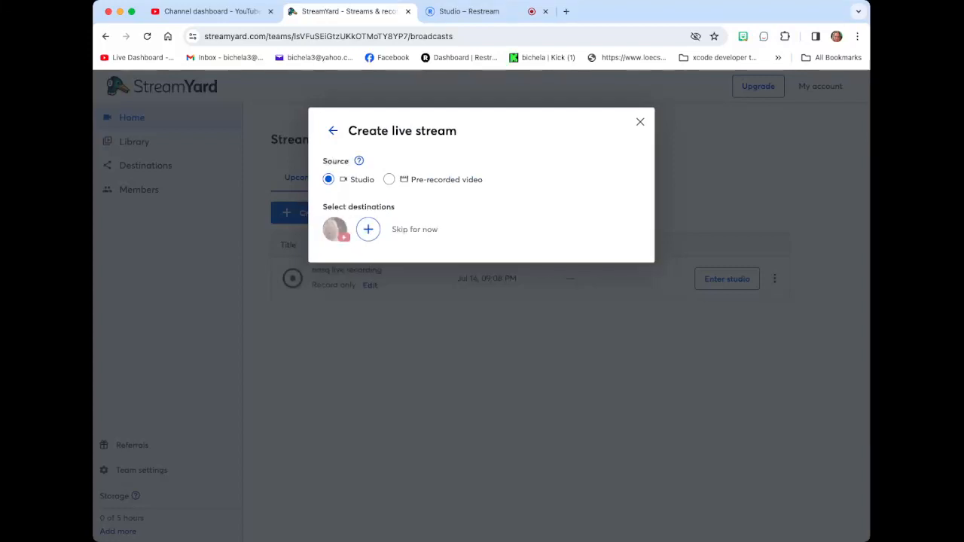
{"action": "left_click", "coordinate": [639, 121]}
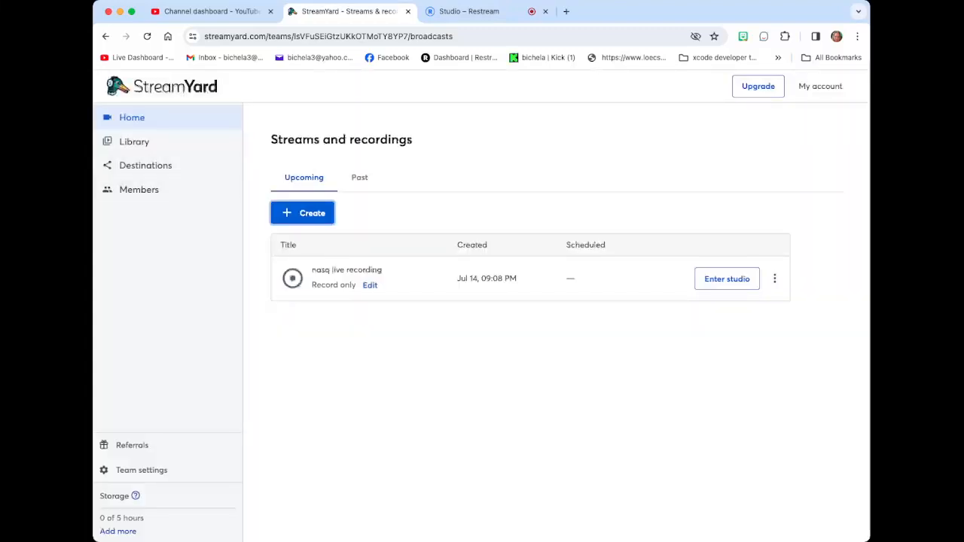
Step: Create a public studio live stream titled "this is a test stream" with the YouTube channel as its destination
{"action": "left_click", "coordinate": [303, 213]}
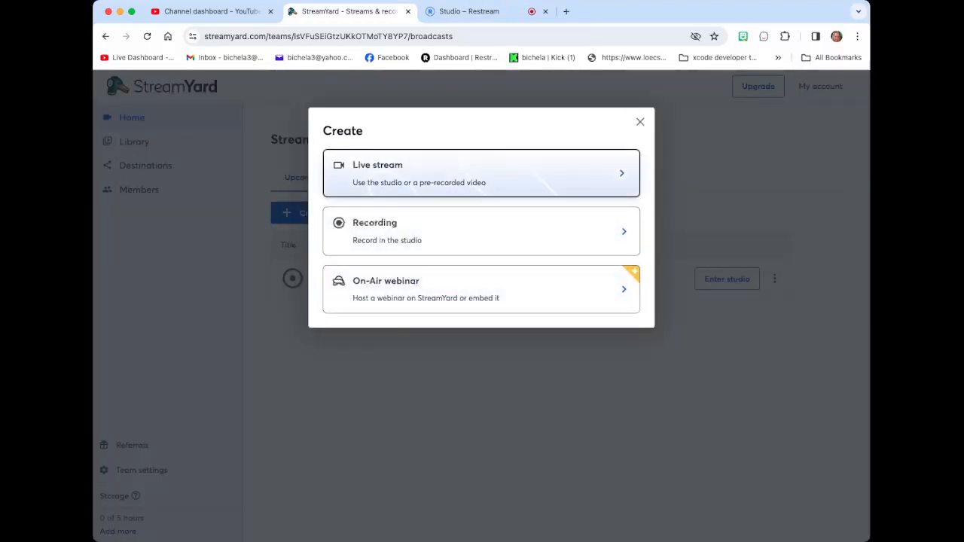
{"action": "left_click", "coordinate": [482, 173]}
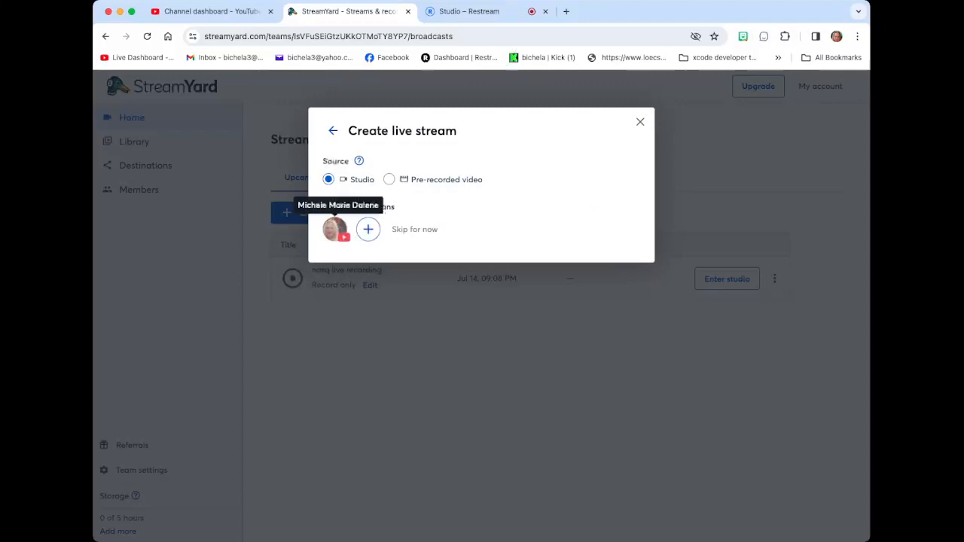
{"action": "left_click", "coordinate": [335, 229]}
{"action": "left_click", "coordinate": [346, 287]}
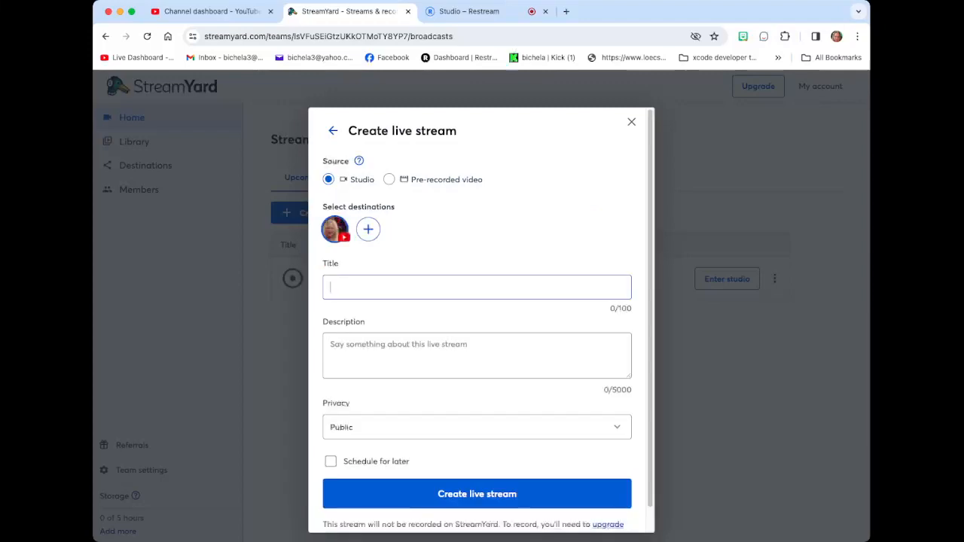
{"action": "type", "text": "this is "}
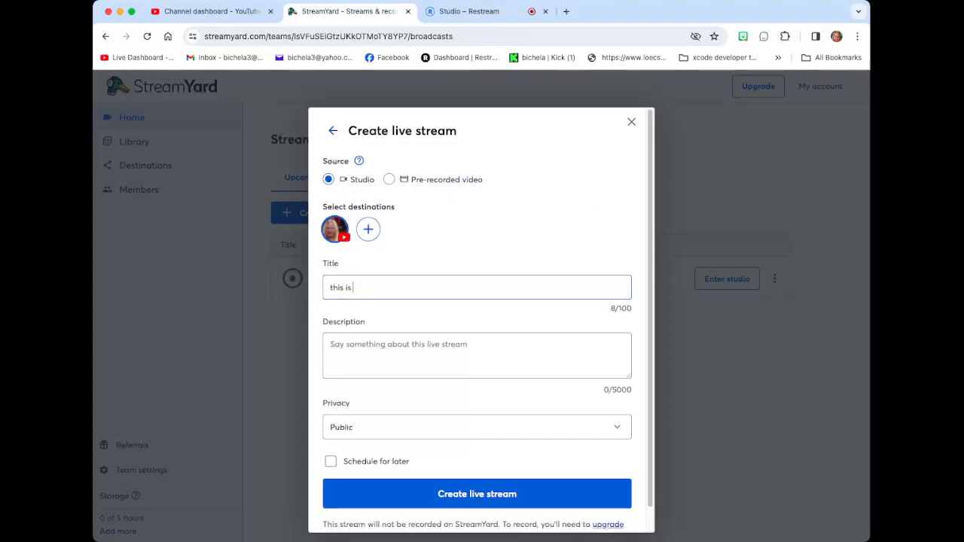
{"action": "type", "text": "a test stream"}
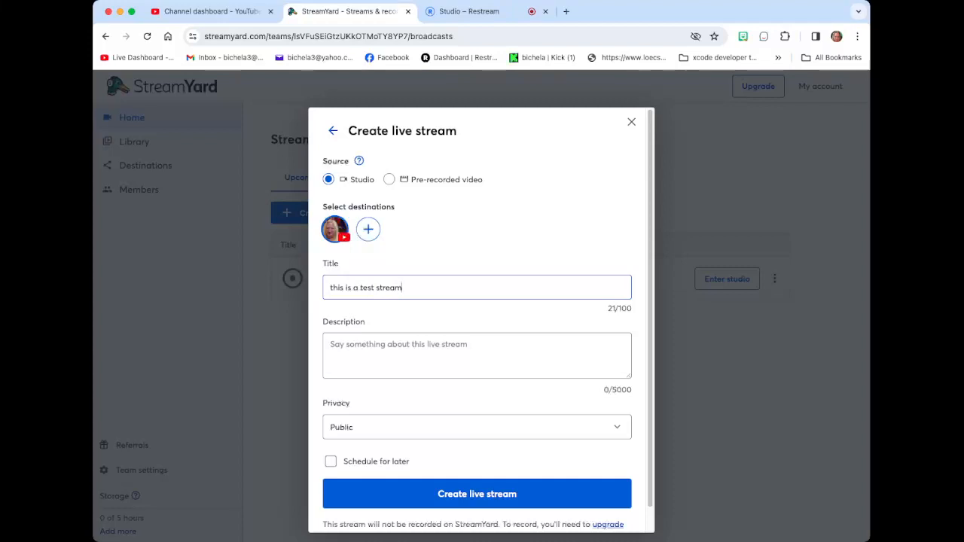
{"action": "scroll", "coordinate": [476, 480], "scroll_direction": "down", "scroll_amount": 1}
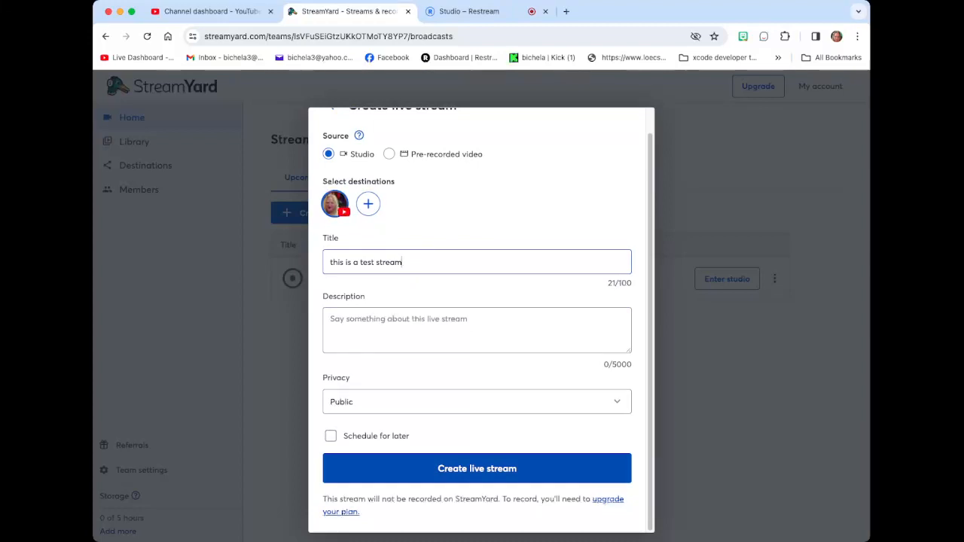
{"action": "key", "text": "Return"}
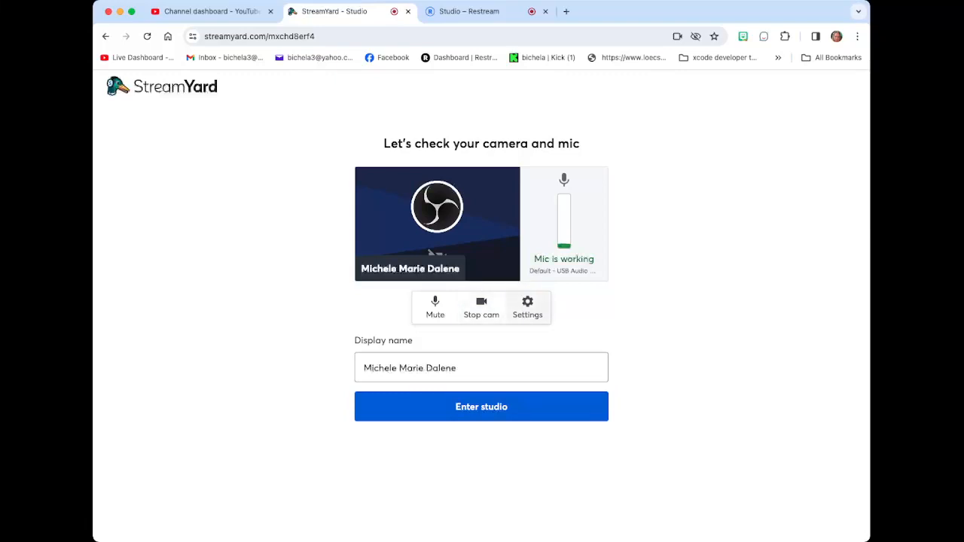
Step: Set the camera to USB Camera (0c45:6366) at Low Definition (360p) and enter the studio
{"action": "left_click", "coordinate": [527, 308]}
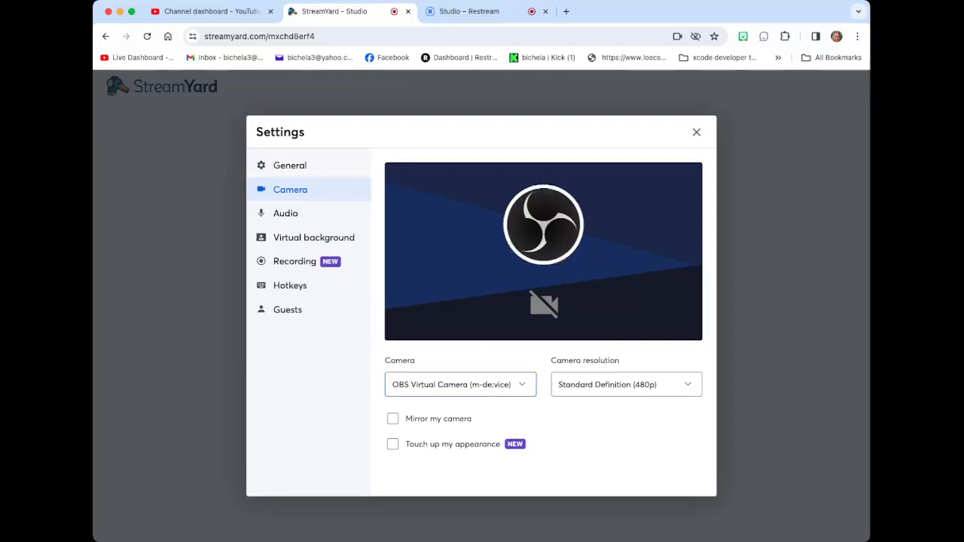
{"action": "left_click", "coordinate": [460, 384]}
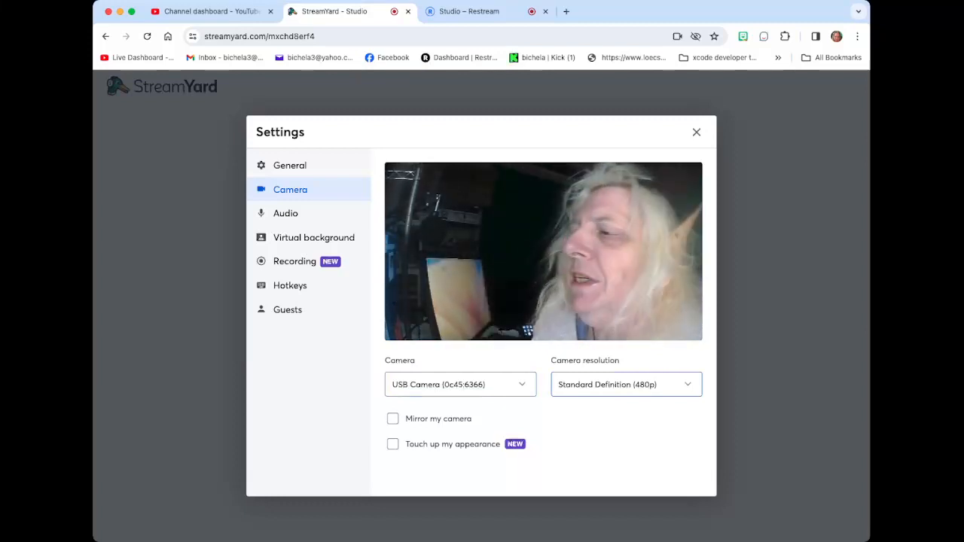
{"action": "left_click", "coordinate": [608, 398]}
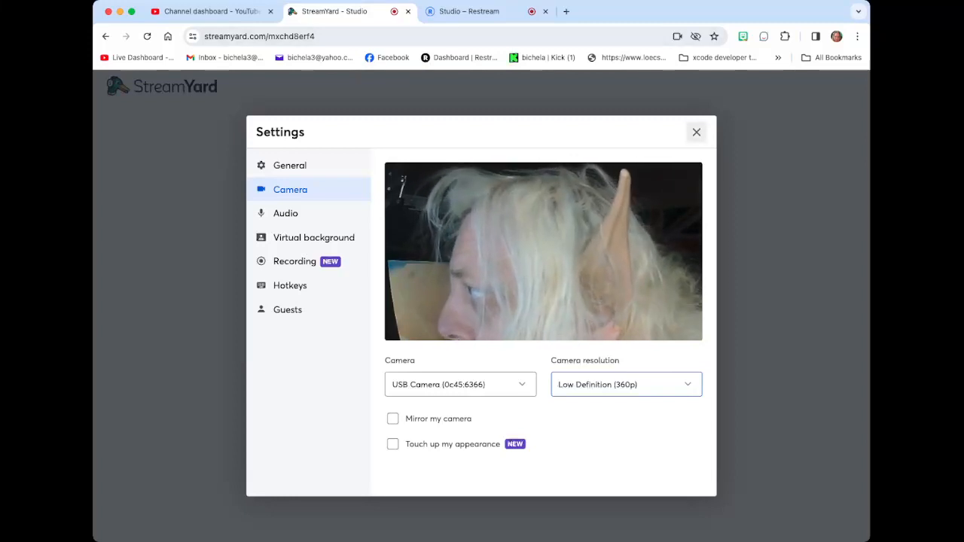
{"action": "left_click", "coordinate": [695, 132]}
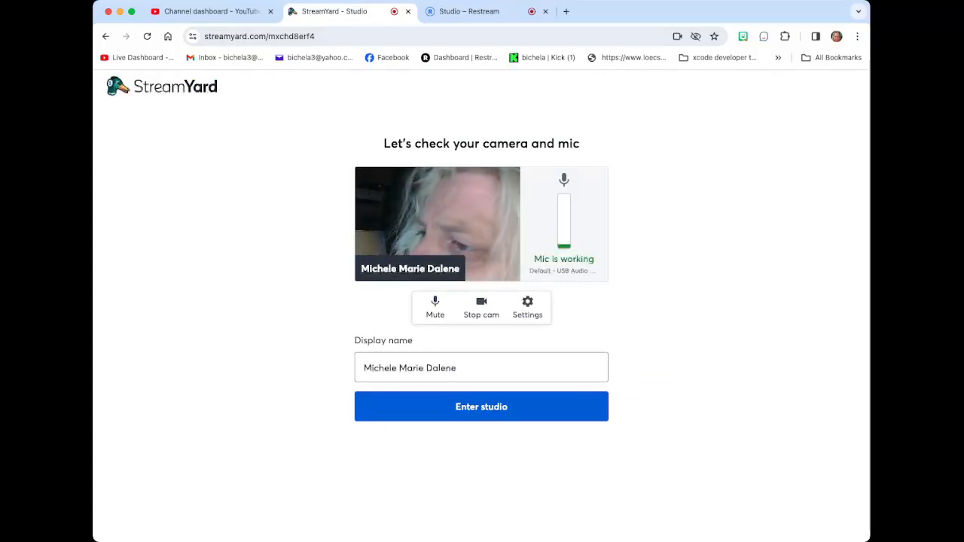
{"action": "left_click", "coordinate": [481, 406]}
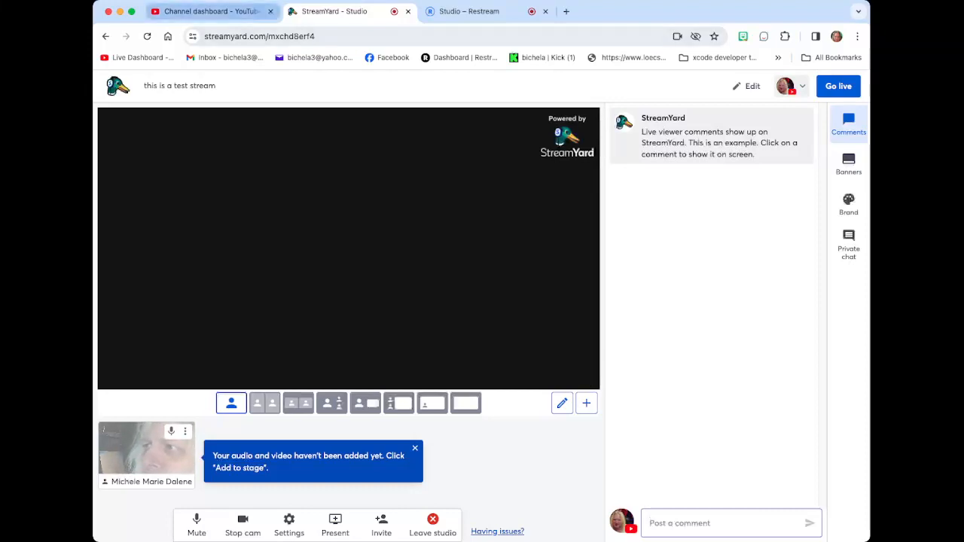
Step: Switch to YouTube Studio and open the upcoming "this is a test stream" from the managed live streams
{"action": "left_click", "coordinate": [210, 11]}
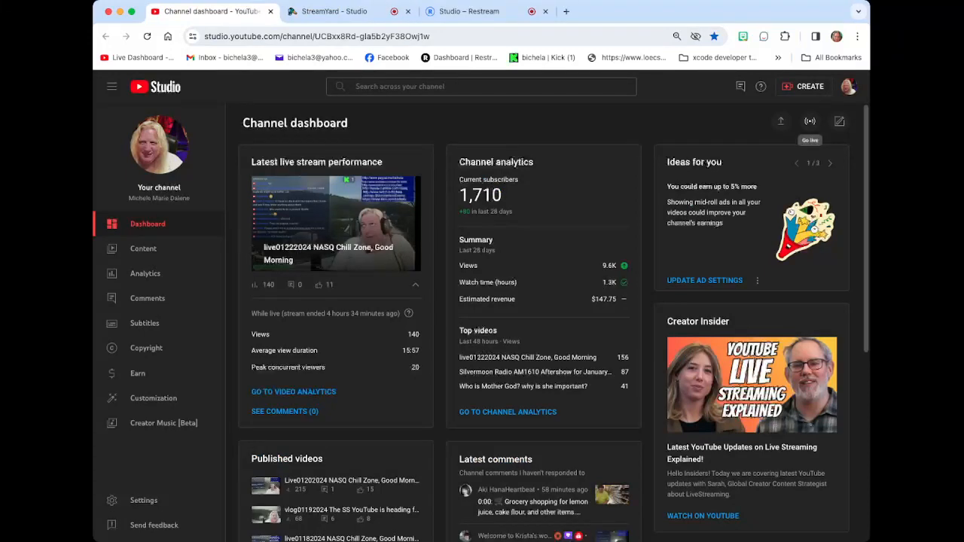
{"action": "left_click", "coordinate": [809, 120]}
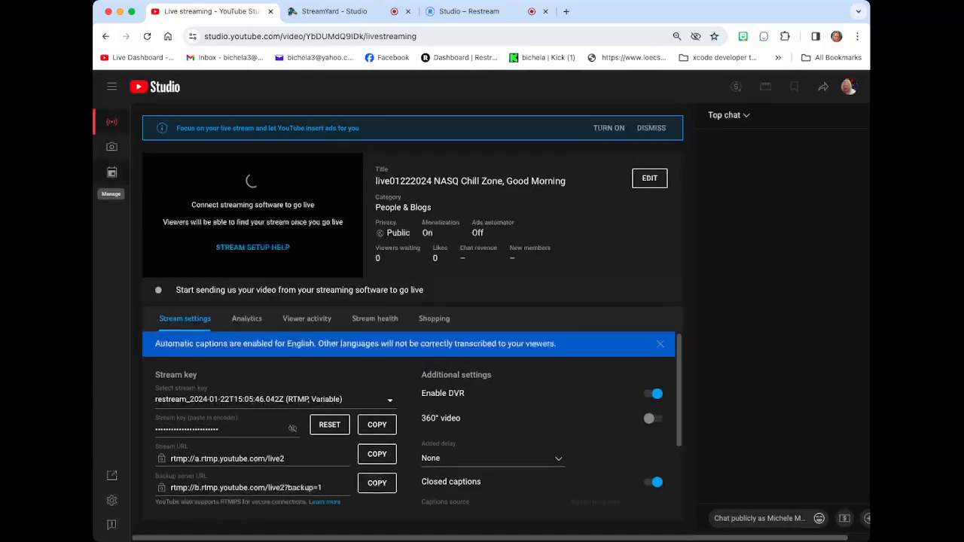
{"action": "left_click", "coordinate": [111, 172]}
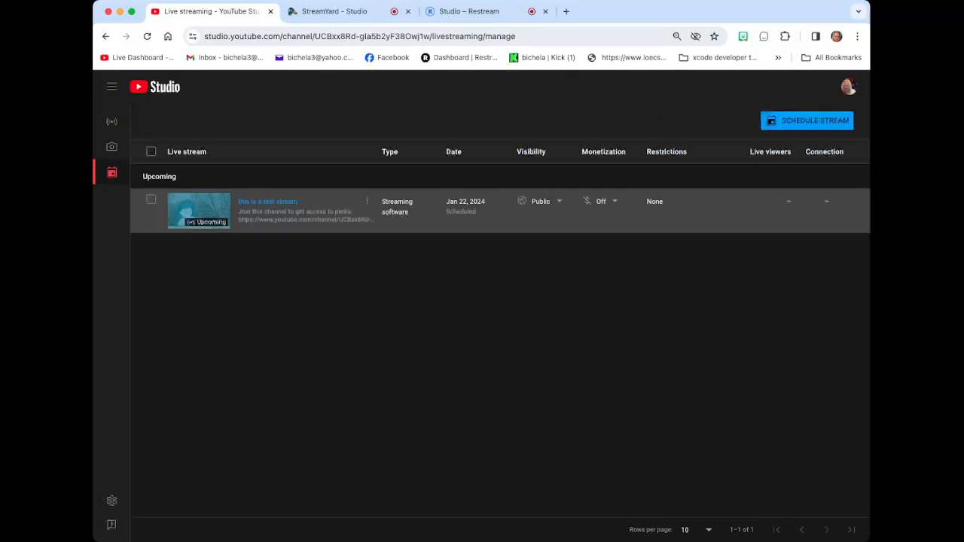
{"action": "left_click", "coordinate": [268, 202]}
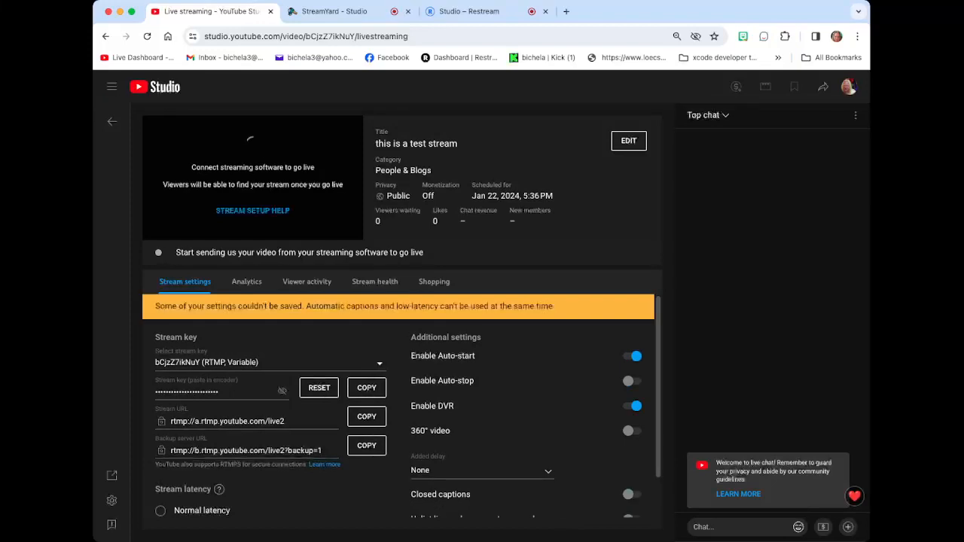
Step: Set the test stream's latency to Normal latency and turn on closed captions
{"action": "scroll", "coordinate": [399, 406], "scroll_direction": "down", "scroll_amount": 1}
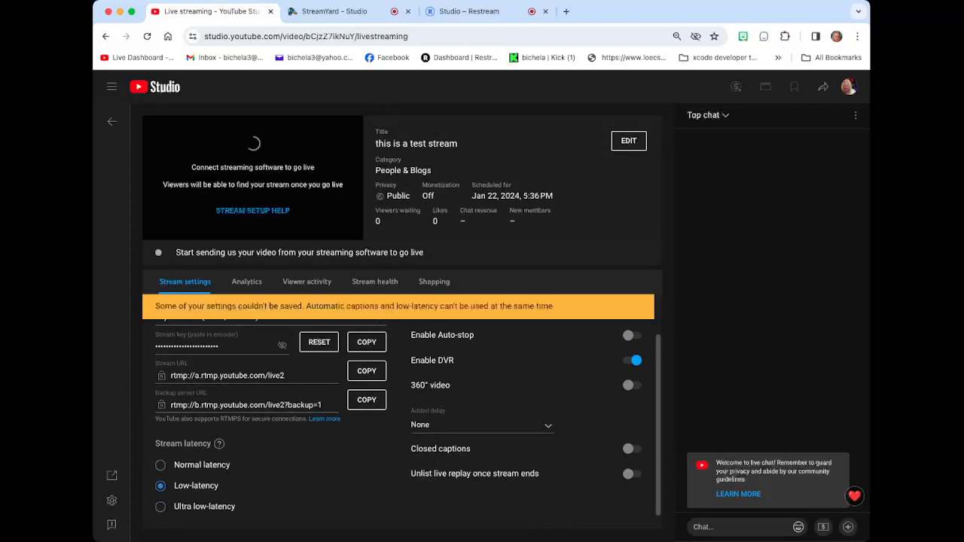
{"action": "left_click", "coordinate": [160, 465]}
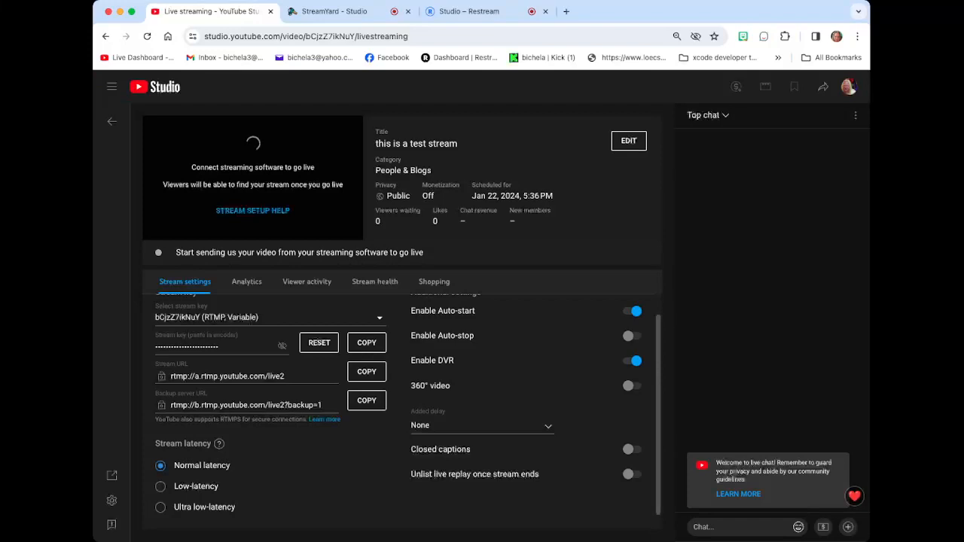
{"action": "left_click", "coordinate": [631, 450]}
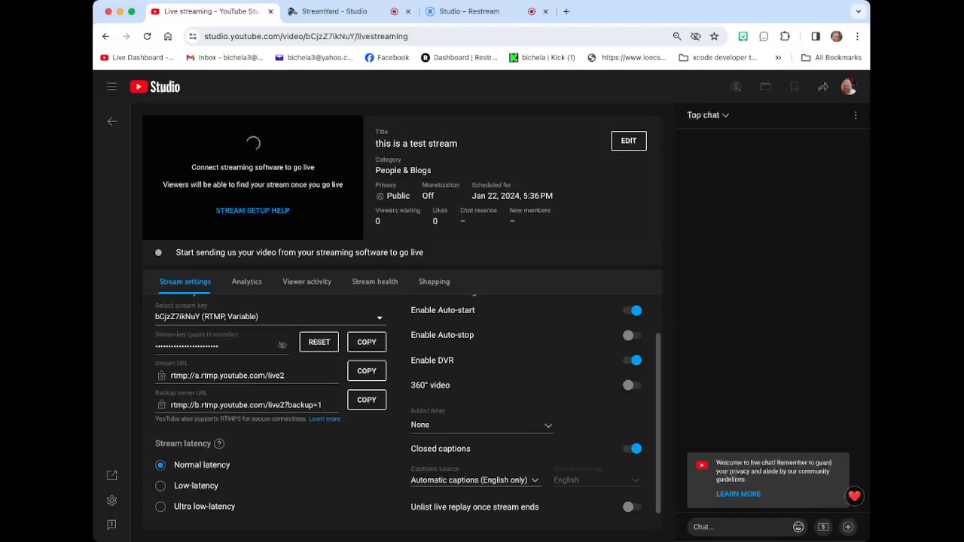
Step: Open the test stream's edit settings and turn its ad monetization on
{"action": "left_click", "coordinate": [628, 141]}
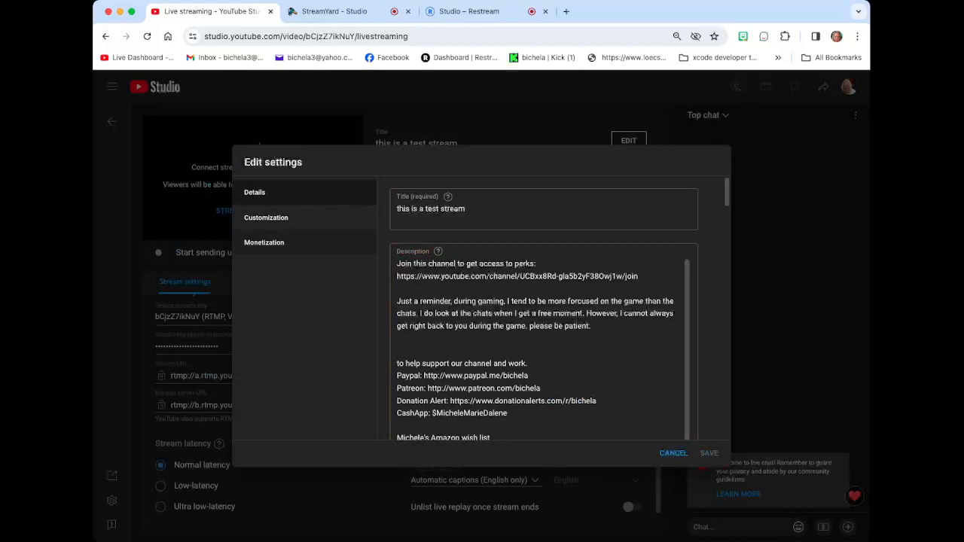
{"action": "left_click", "coordinate": [264, 242]}
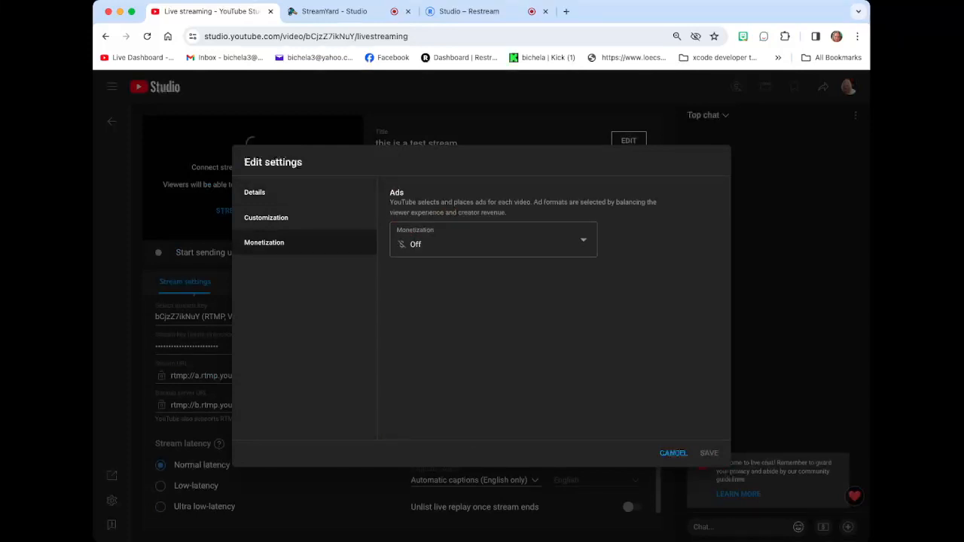
{"action": "left_click", "coordinate": [583, 240]}
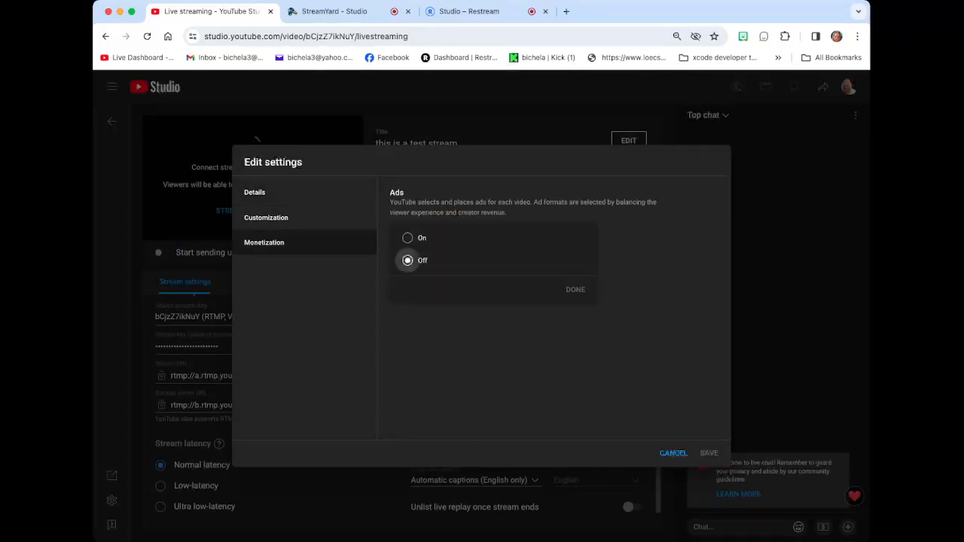
{"action": "left_click", "coordinate": [407, 238]}
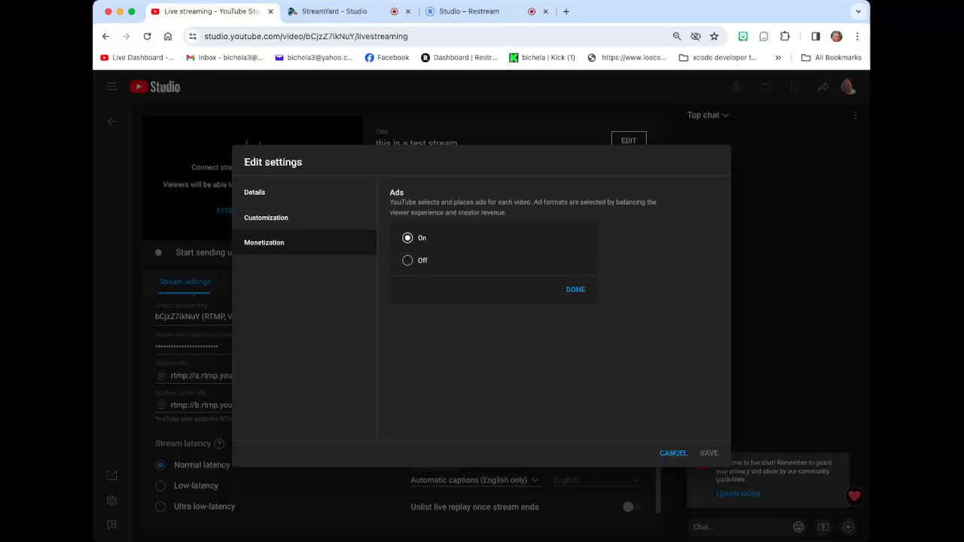
{"action": "left_click", "coordinate": [575, 289]}
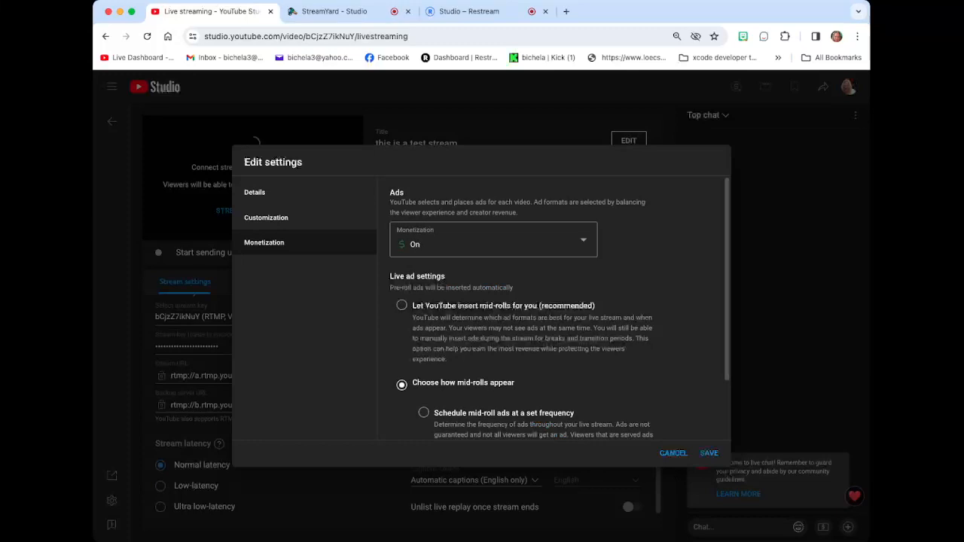
Step: Switch the test stream's ad monetization back to Off
{"action": "left_click", "coordinate": [493, 239]}
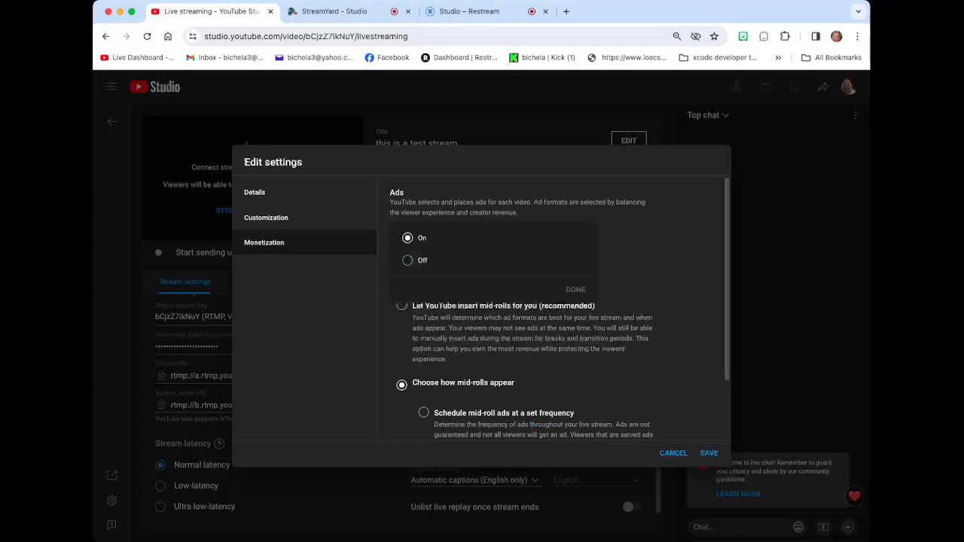
{"action": "left_click", "coordinate": [407, 259]}
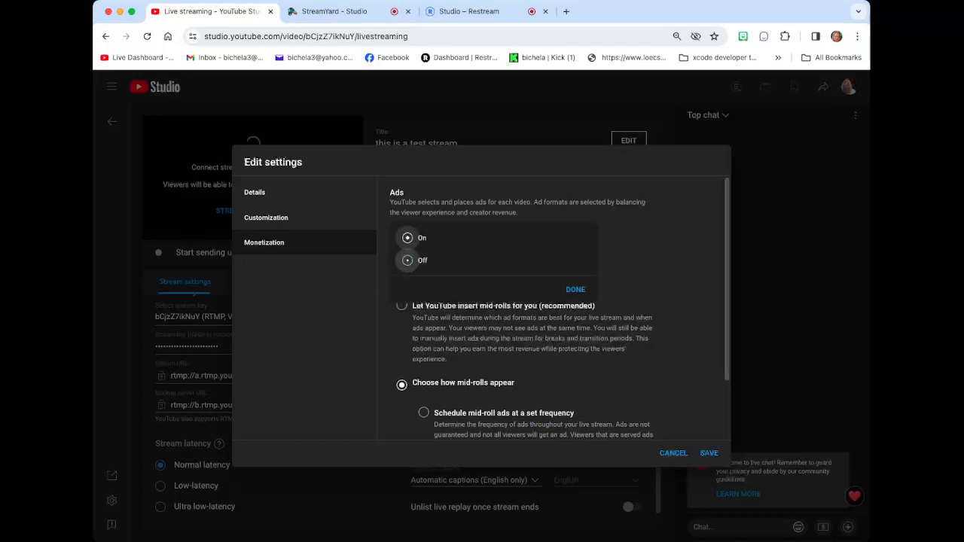
{"action": "left_click", "coordinate": [575, 289]}
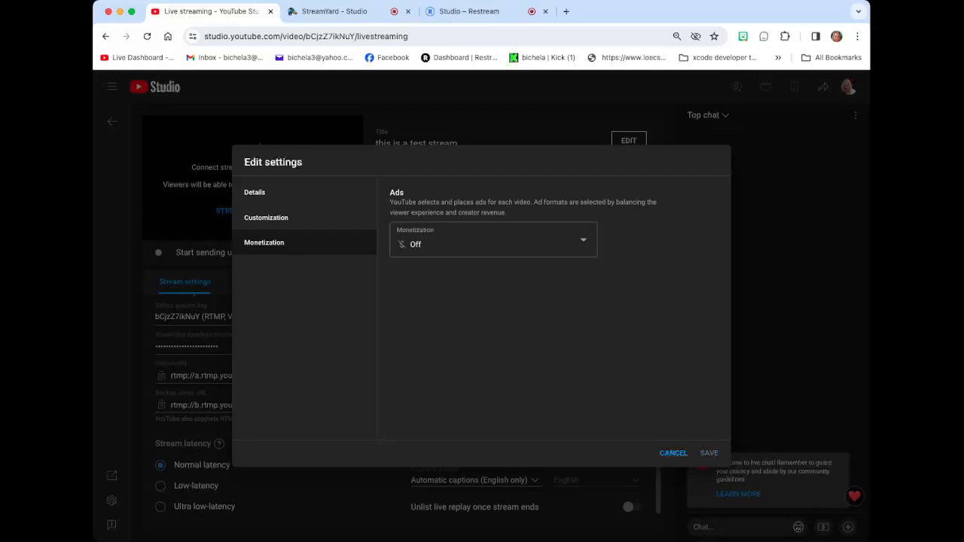
Step: Restrict who can send live chat messages to Subscribers in the stream's customization settings
{"action": "left_click", "coordinate": [266, 217]}
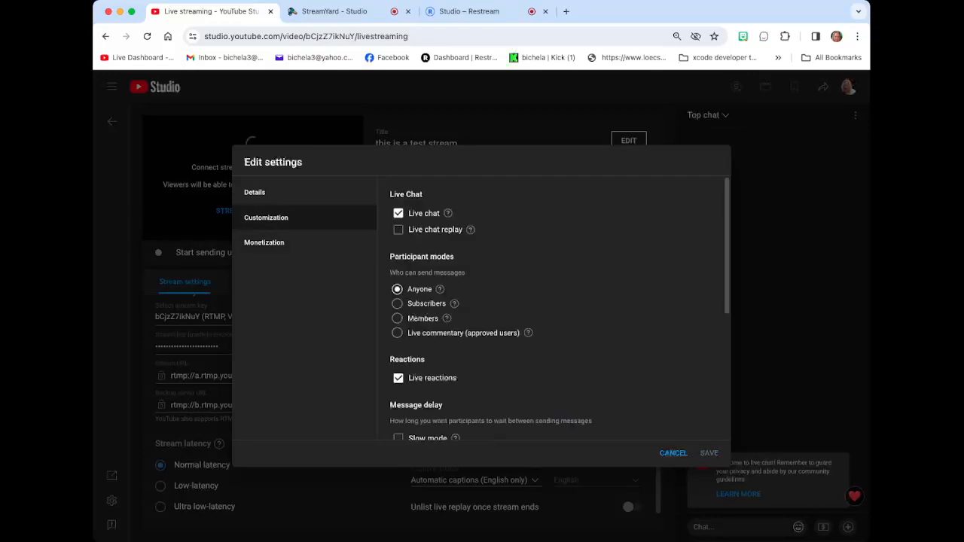
{"action": "scroll", "coordinate": [553, 309], "scroll_direction": "down", "scroll_amount": 1}
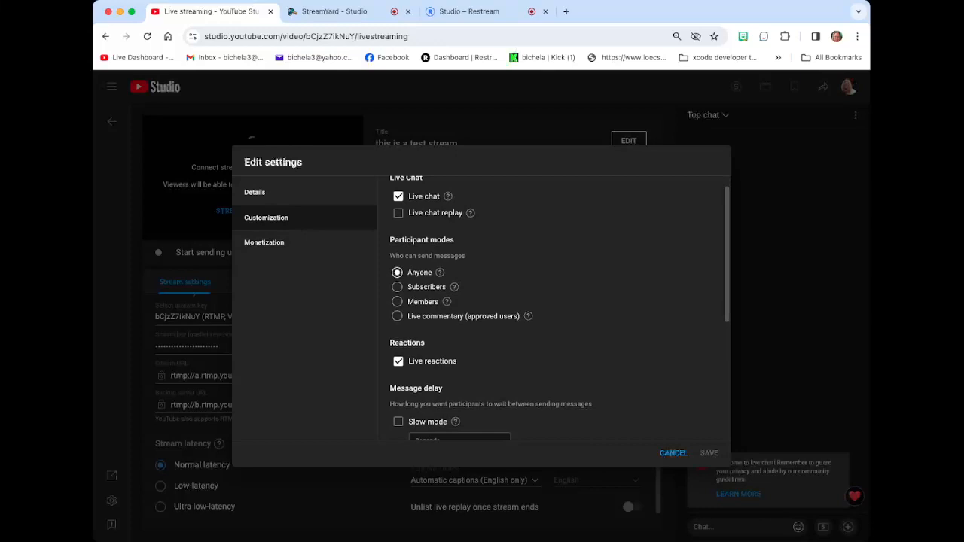
{"action": "left_click", "coordinate": [397, 287]}
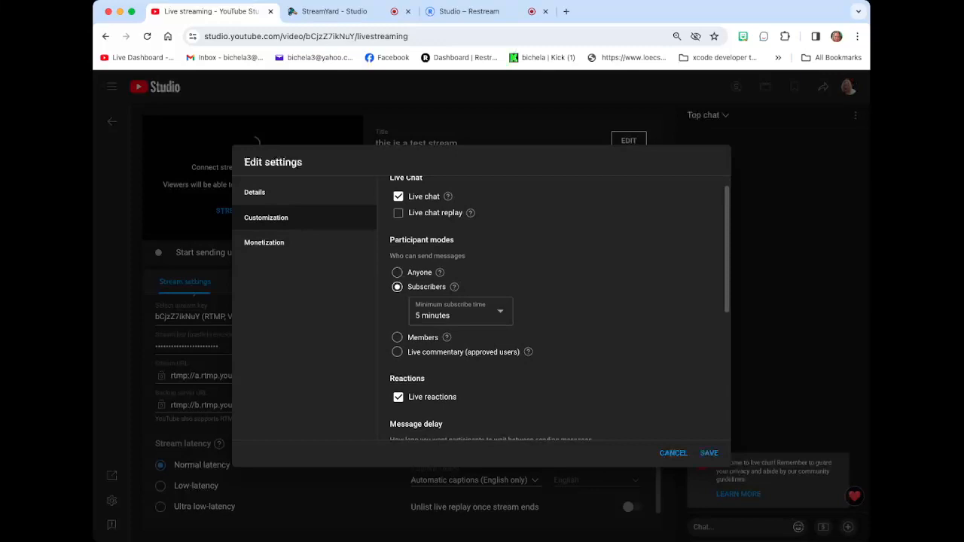
Step: Set the minimum subscribe time for subscribers-only chat to 20 minutes and save the stream's settings
{"action": "left_click", "coordinate": [460, 311]}
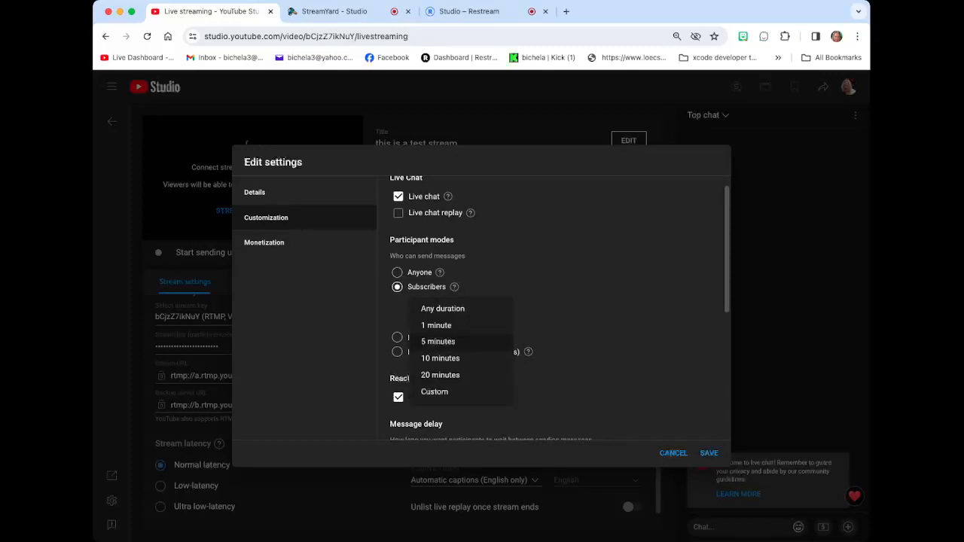
{"action": "left_click", "coordinate": [439, 374]}
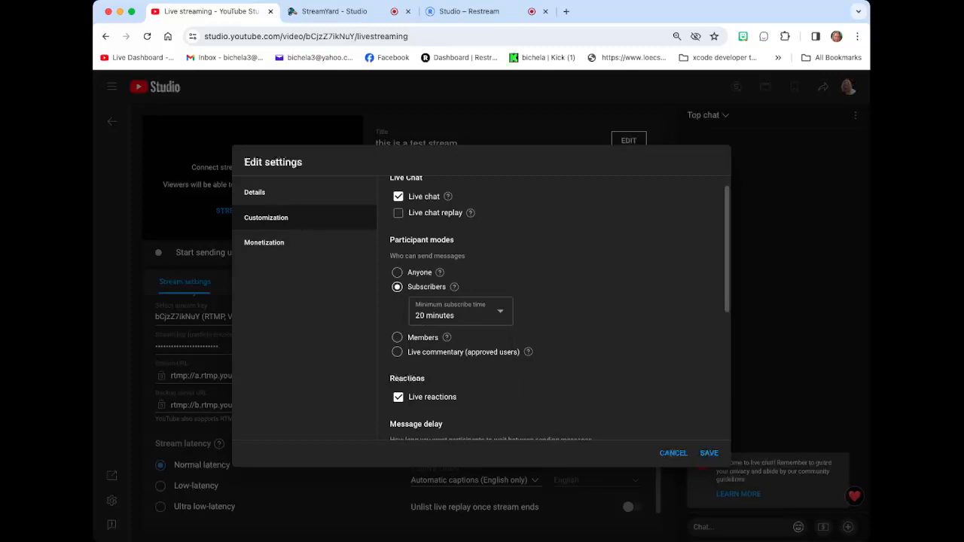
{"action": "scroll", "coordinate": [553, 309], "scroll_direction": "down", "scroll_amount": 3}
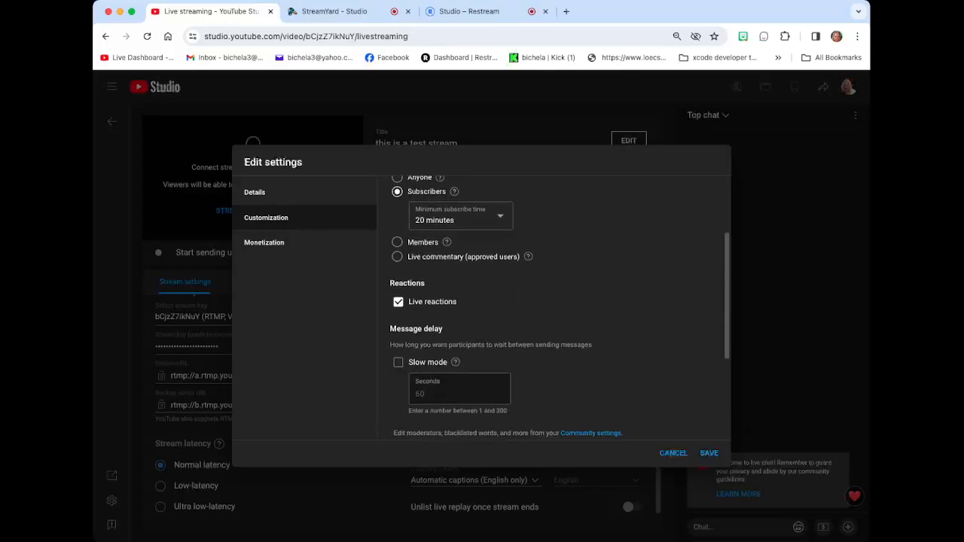
{"action": "left_click", "coordinate": [709, 452]}
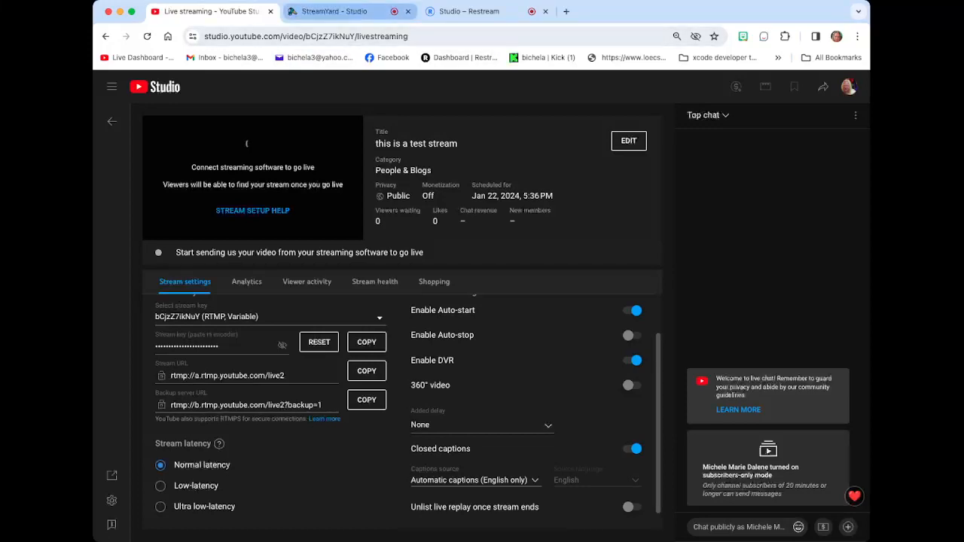
Step: Switch to the StreamYard studio and add the host's camera and audio to the stage
{"action": "left_click", "coordinate": [333, 11]}
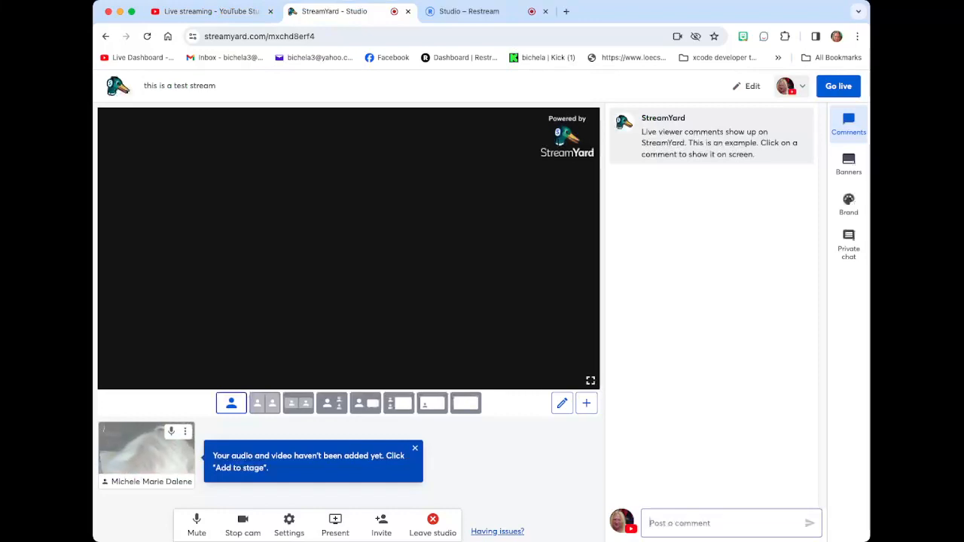
{"action": "mouse_move", "coordinate": [146, 456]}
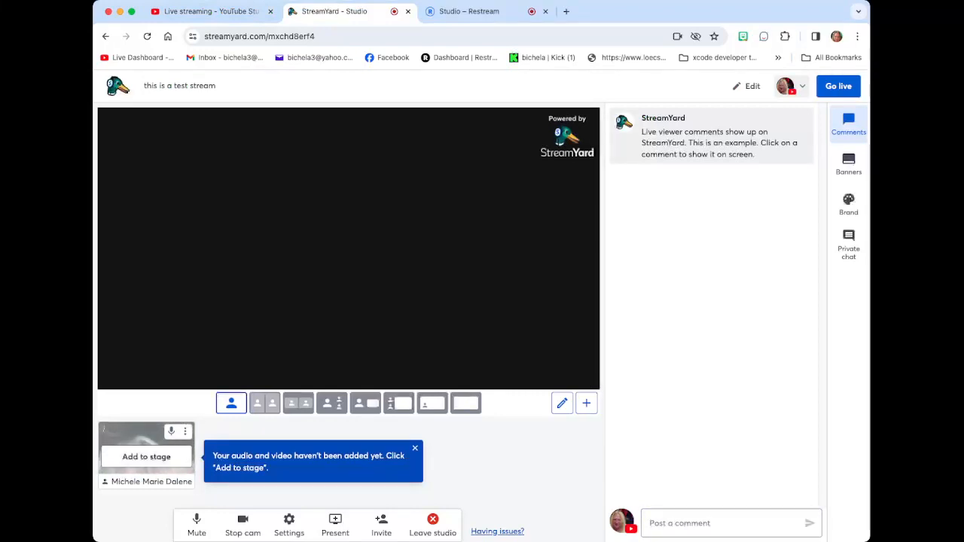
{"action": "left_click", "coordinate": [146, 456]}
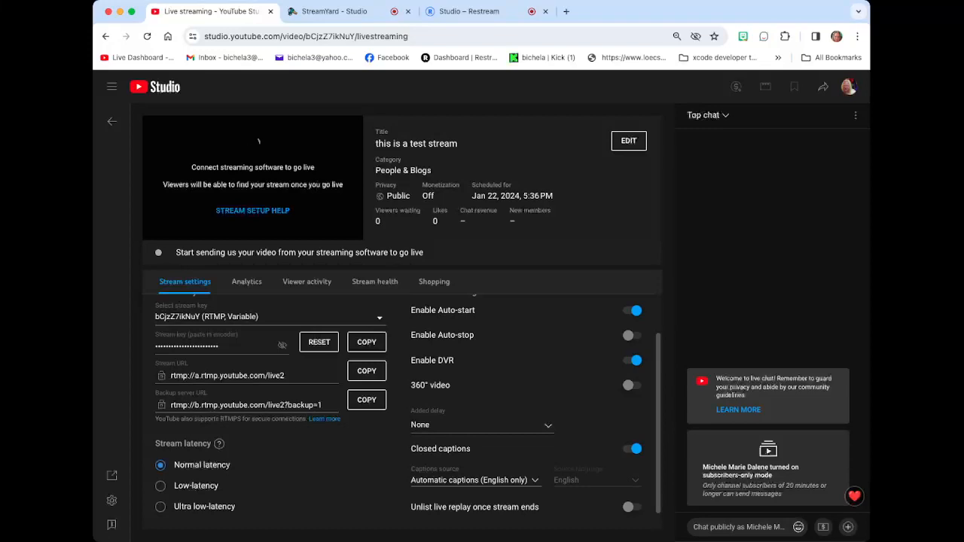
Step: Bring up the Enable Auto-stop confirmation for the test stream in YouTube Studio and cancel it
{"action": "left_click", "coordinate": [631, 336]}
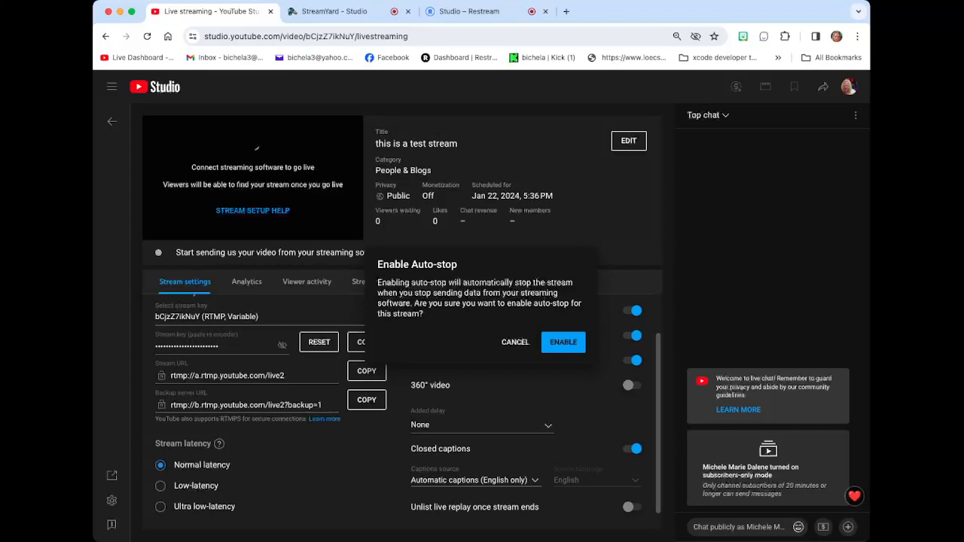
{"action": "left_click", "coordinate": [515, 341]}
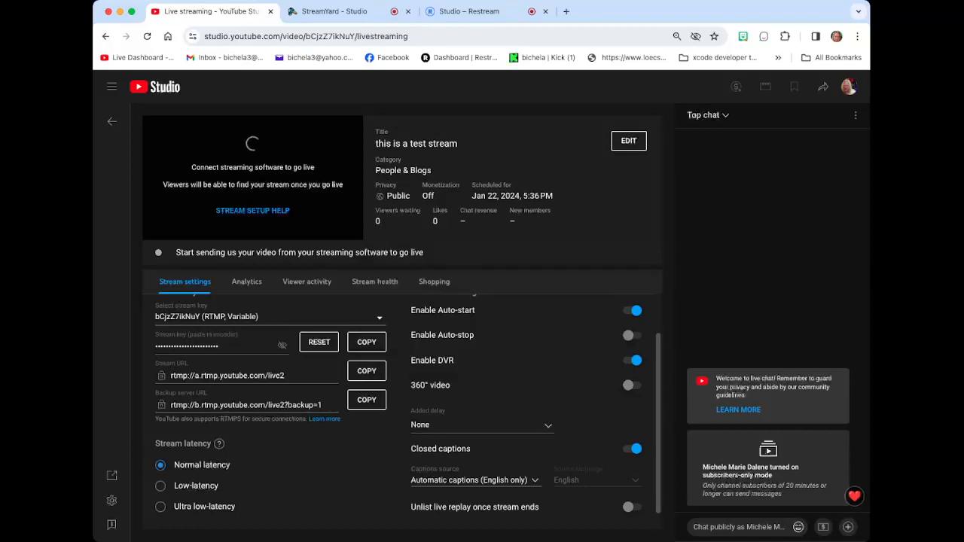